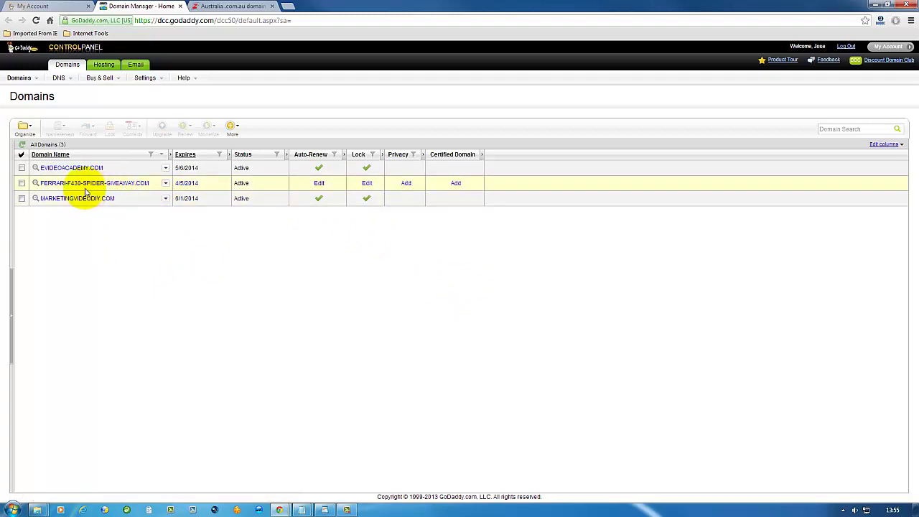
Open FERRARI-F430-SPIDER-GIVEAWAY.COM and its nameserver settings listing NS1/NS2.MARKETINGVIDEODIY.COM.
click(79, 184)
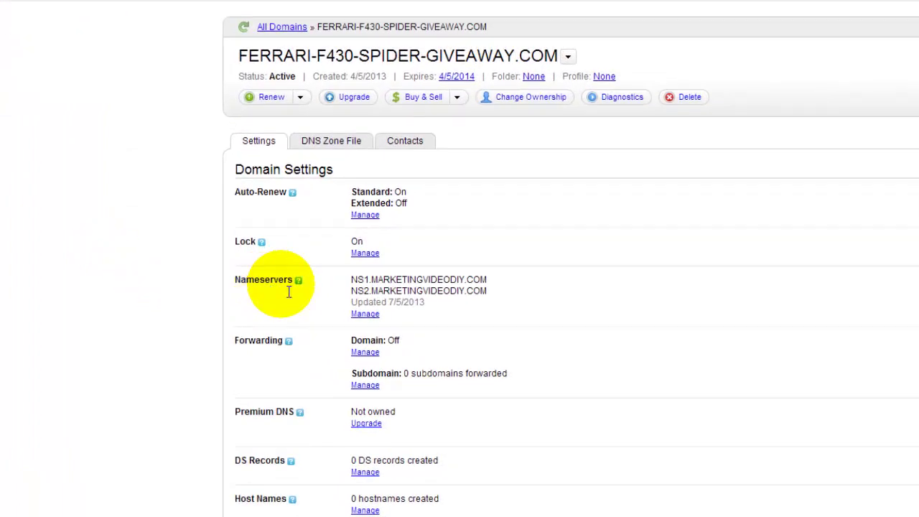
click(364, 315)
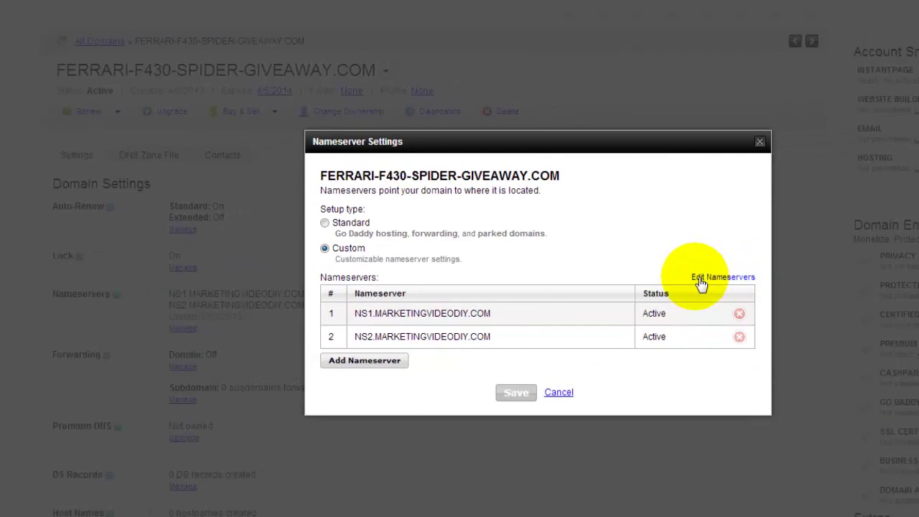
View the editable NS1/NS2.MARKETINGVIDEODIY.COM nameserver fields, then cancel without saving changes.
click(699, 279)
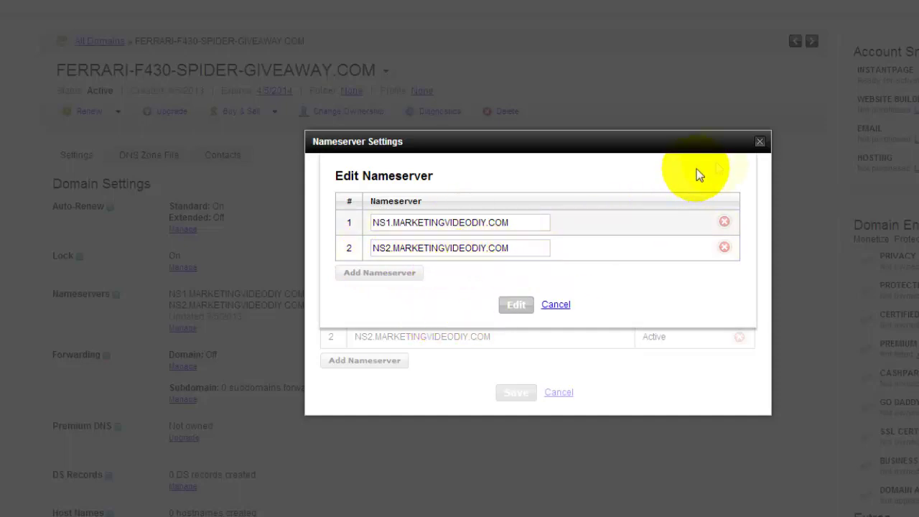
click(758, 143)
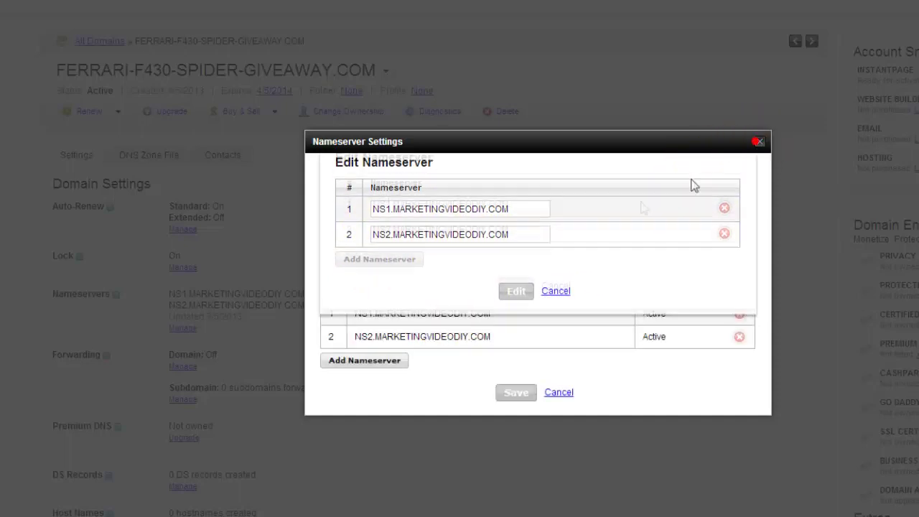
click(557, 392)
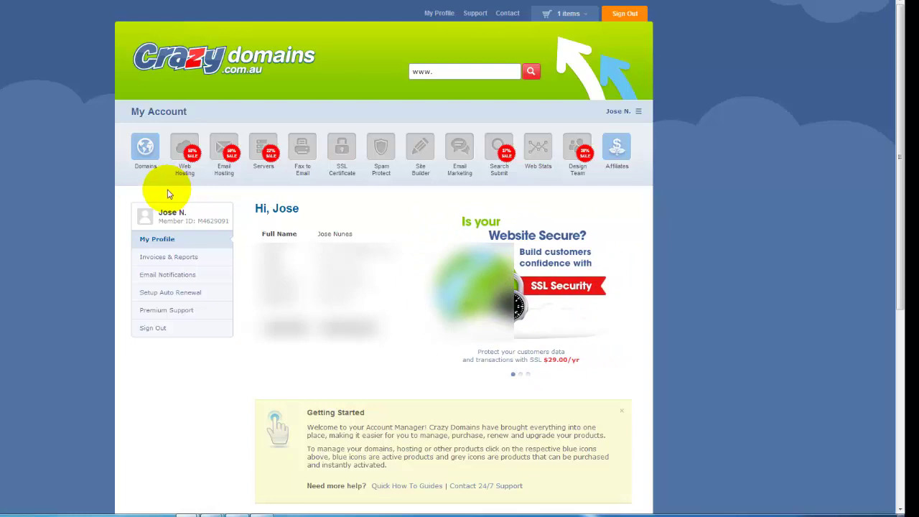
Open howdothey.info from the Crazy Domains domain list to see its status and name servers.
click(145, 152)
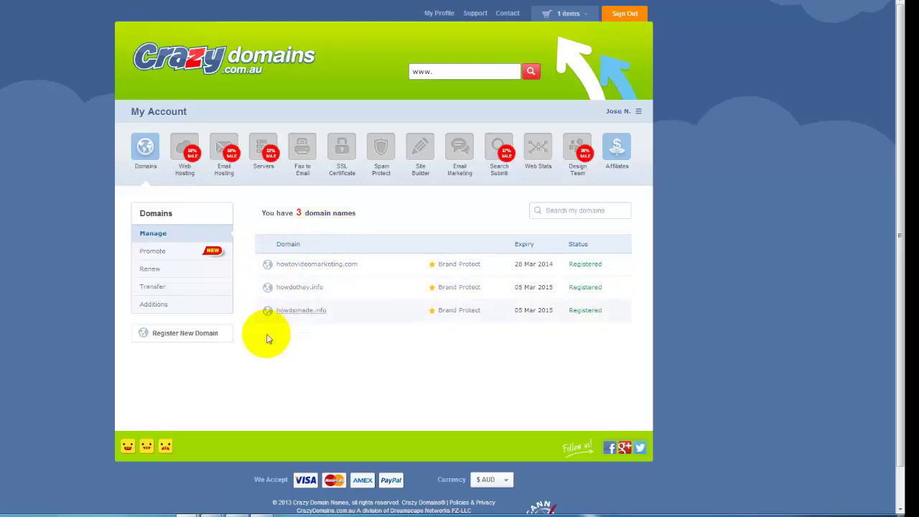
click(294, 288)
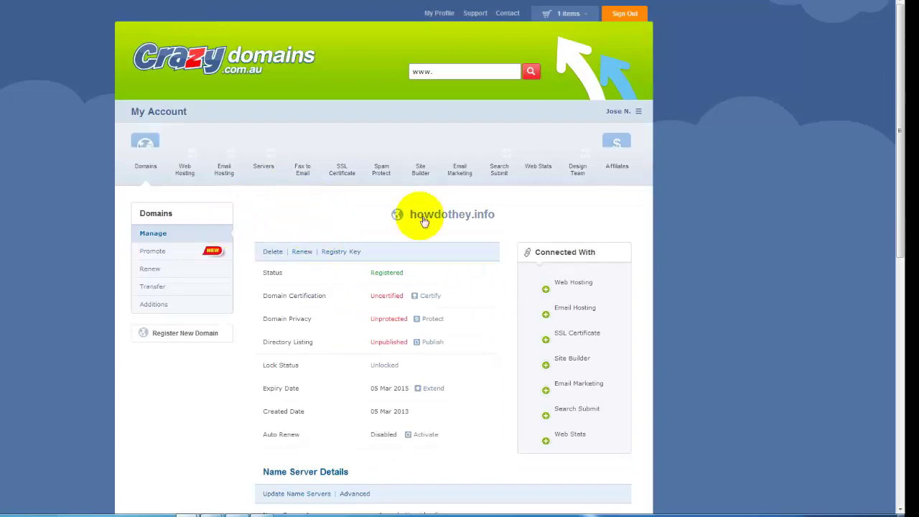
Display howdothey.info name servers ns1/ns2.marketingvideodiy.com at 97.79.236.55 and 97.79.236.56.
scroll(265, 247, down, 3)
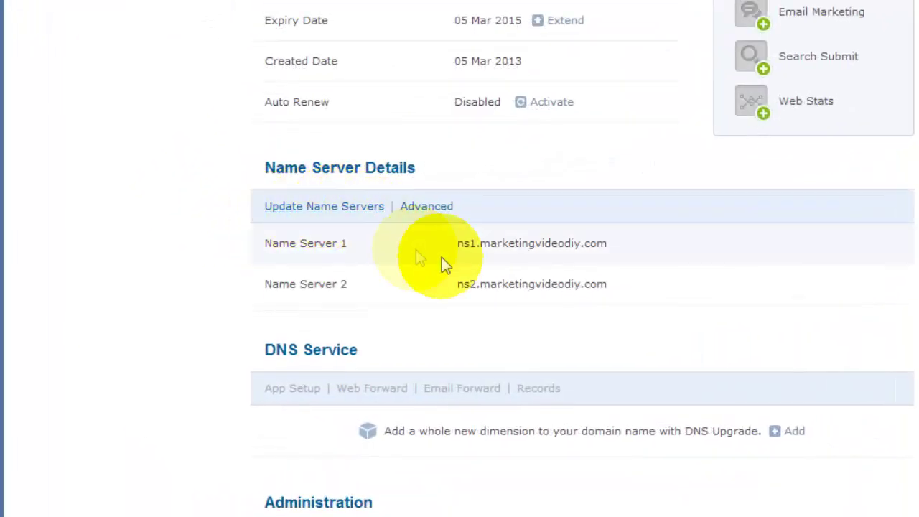
click(328, 216)
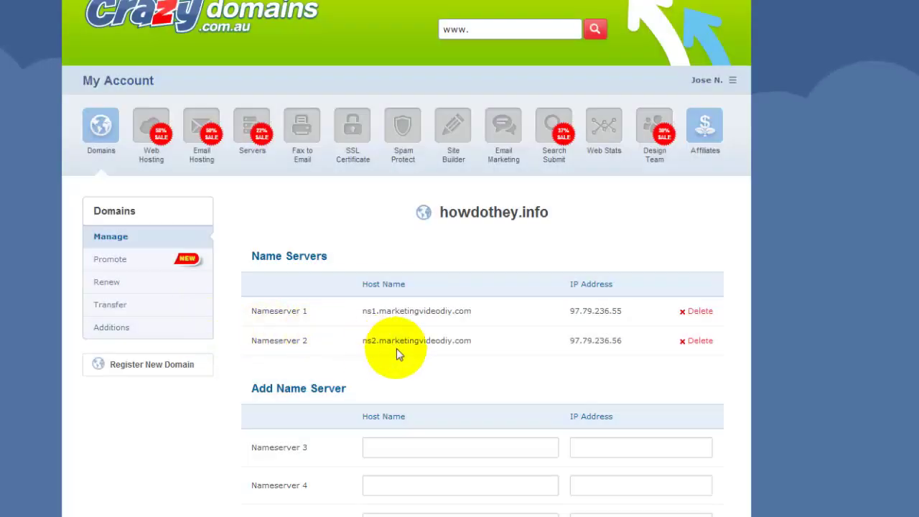
scroll(396, 348, down, 3)
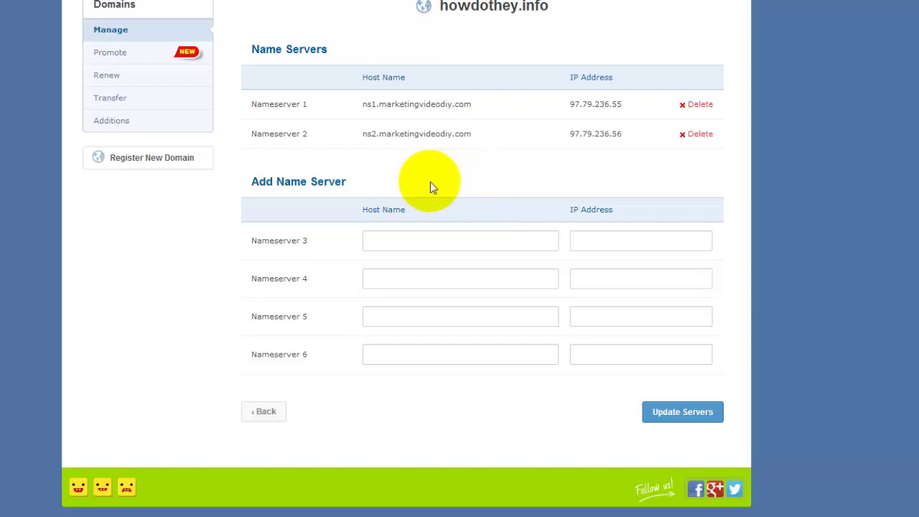
scroll(430, 183, up, 2)
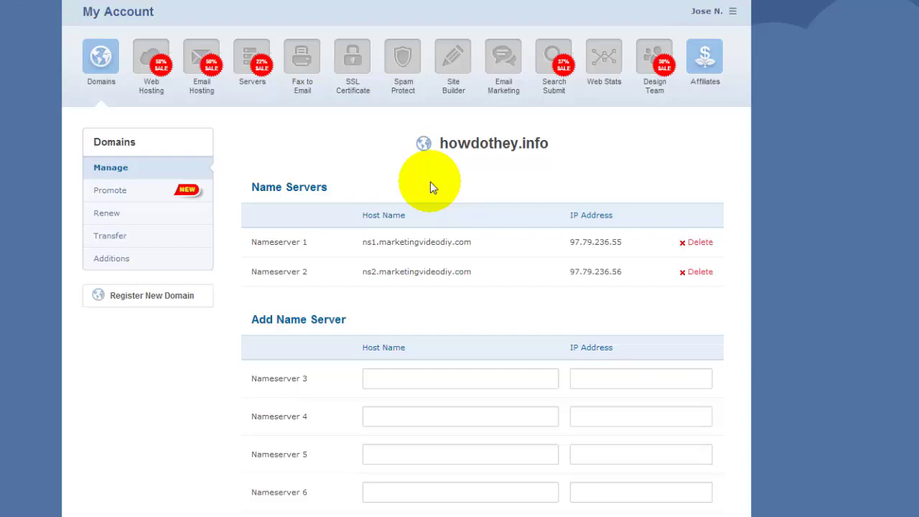